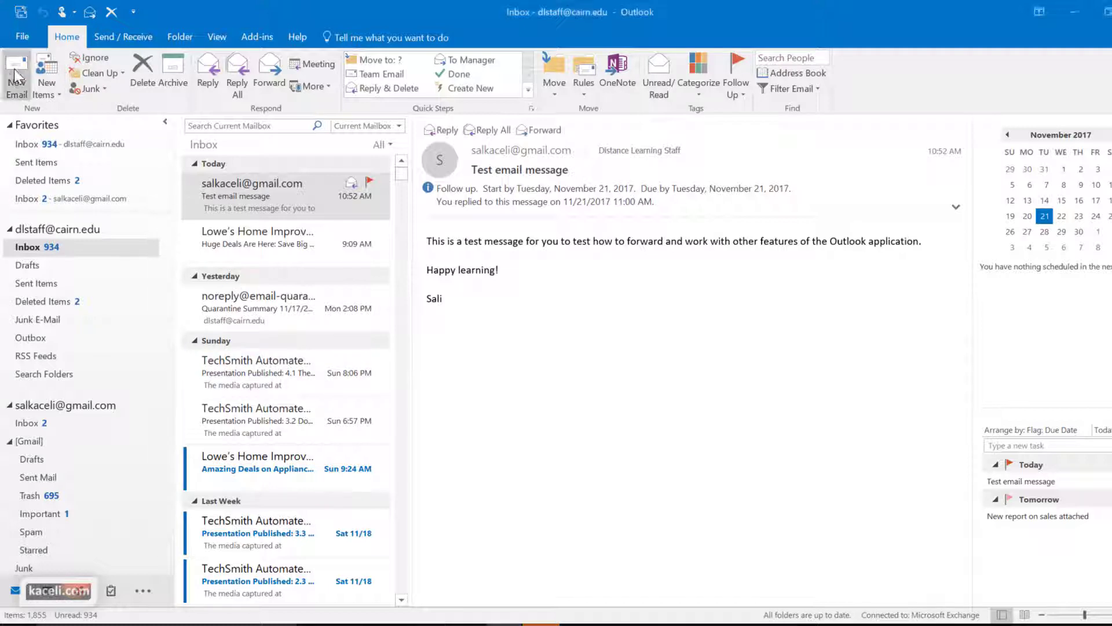
# Start a new email and accept a suggested recent contact's address as the To recipient
pyautogui.click(15, 69)
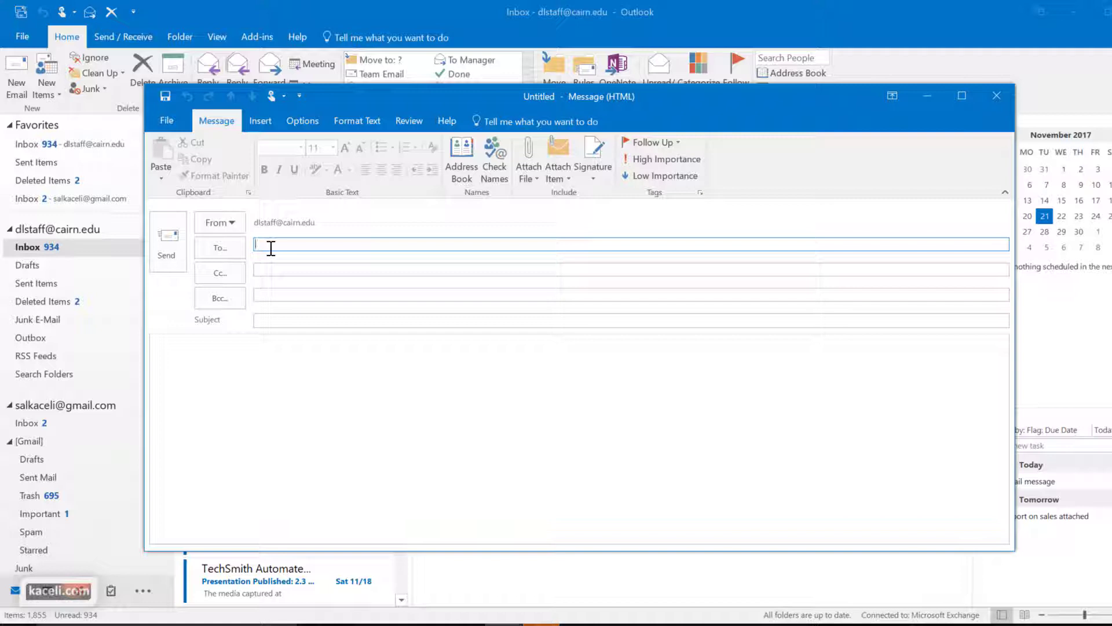
pyautogui.write('sal')
pyautogui.press('Return')
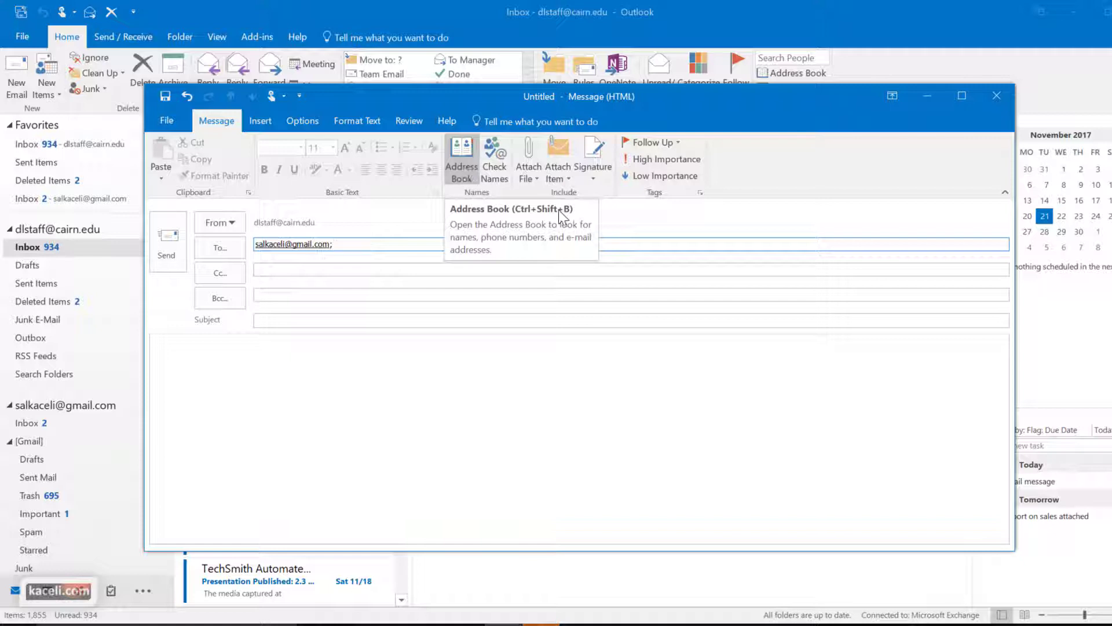
# Open the address book, switch it to the Global Address List, then close it without adding anyone
pyautogui.click(465, 175)
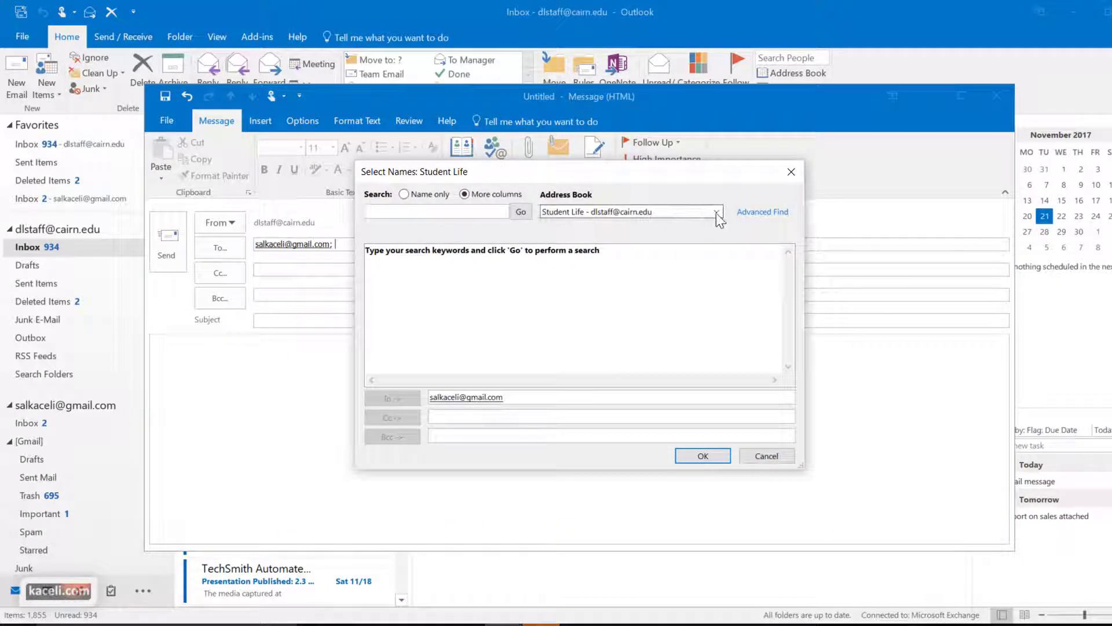
pyautogui.click(716, 213)
pyautogui.click(599, 236)
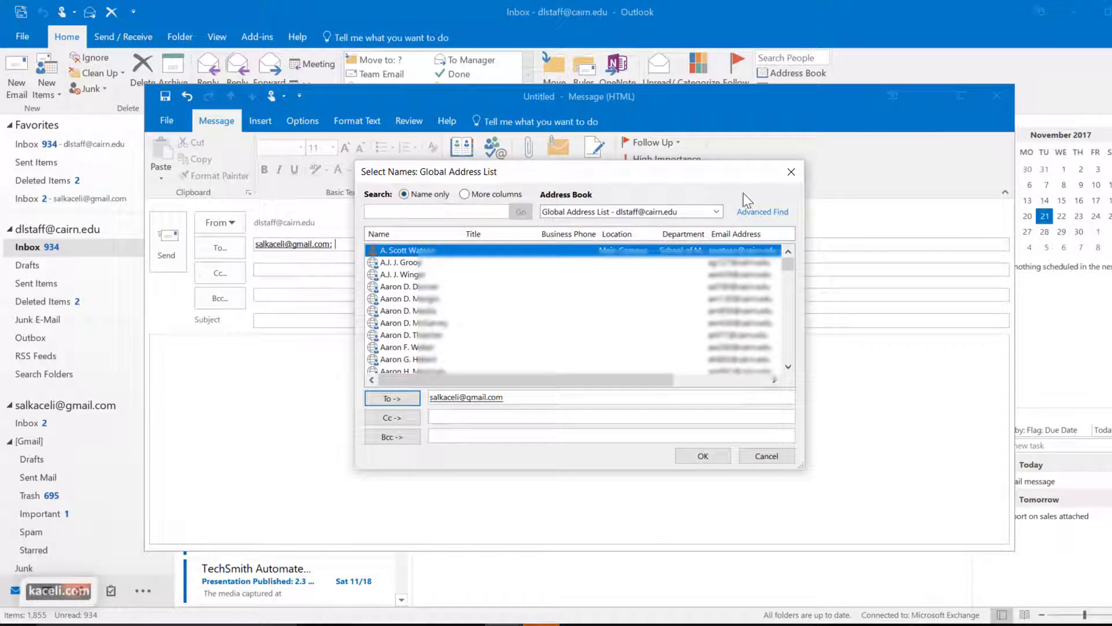
pyautogui.click(791, 172)
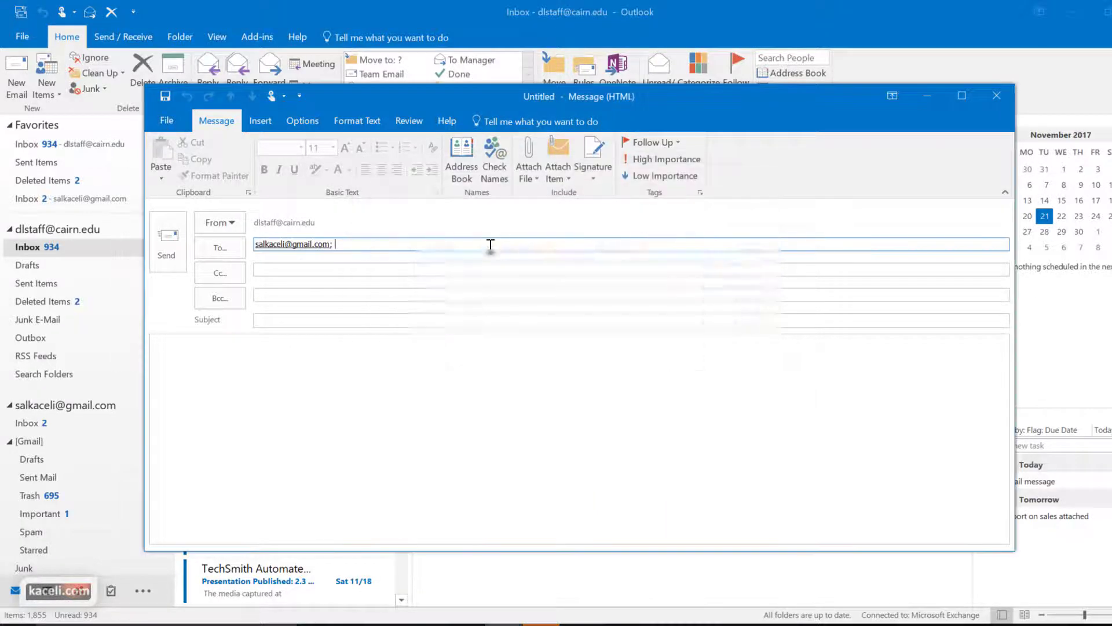
# Reopen the address book on the Global Address List with search set to More columns
pyautogui.click(226, 249)
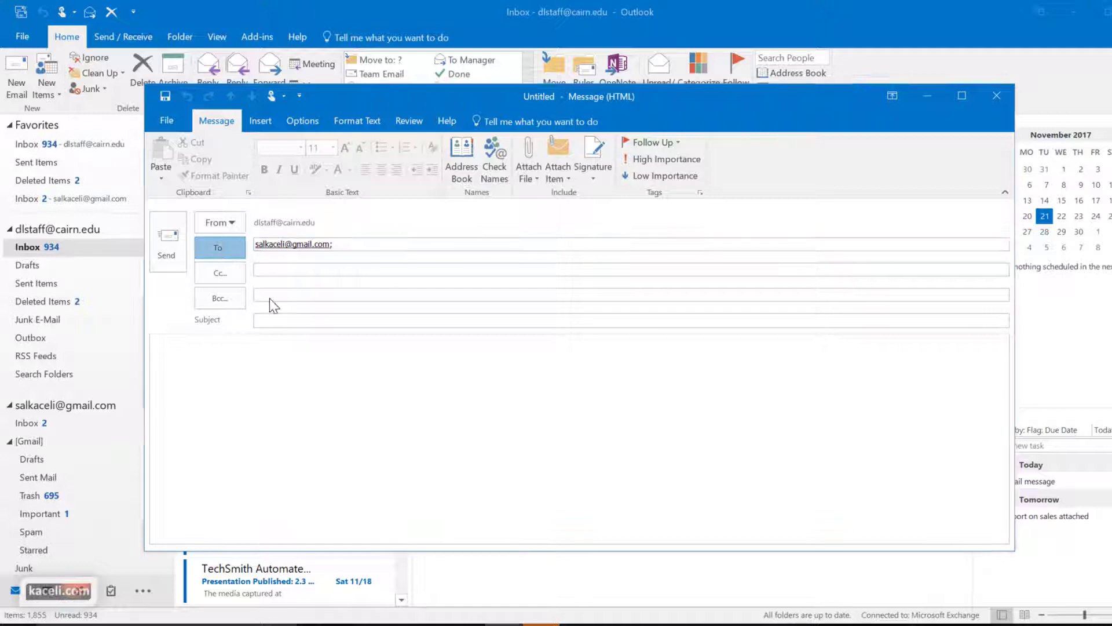
pyautogui.click(579, 212)
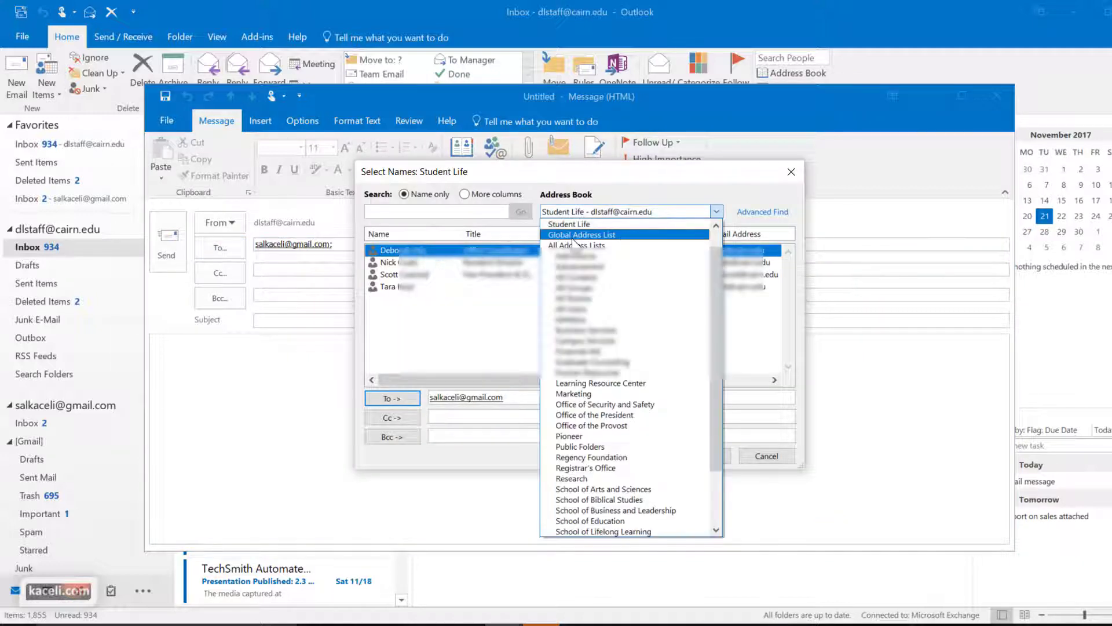
pyautogui.click(574, 235)
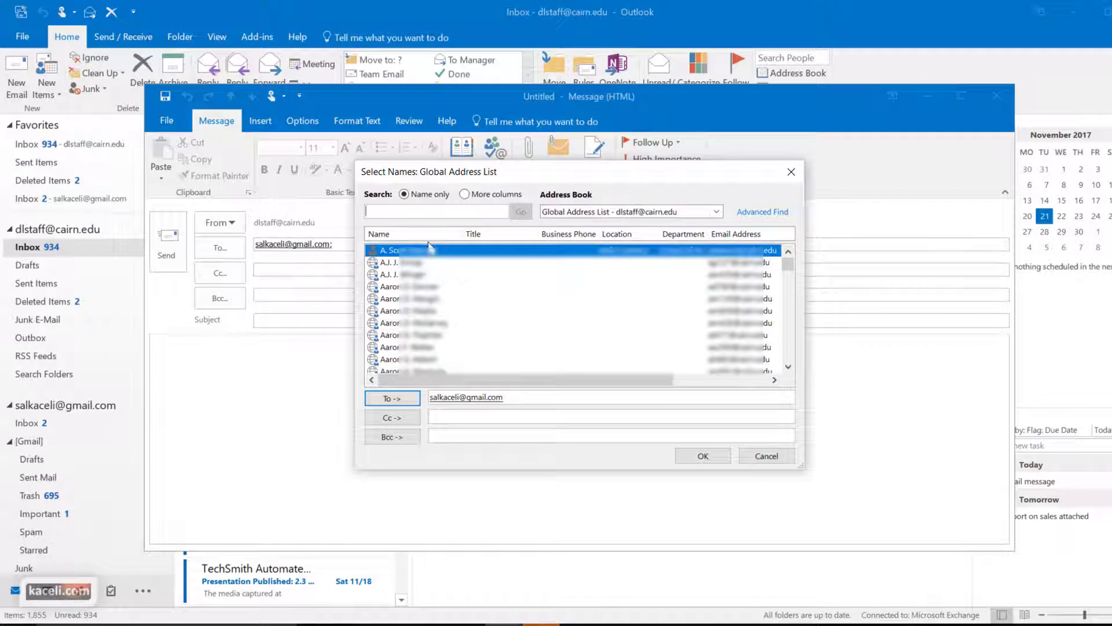
pyautogui.scroll(-1, 423, 317)
pyautogui.scroll(1, 422, 316)
pyautogui.click(465, 195)
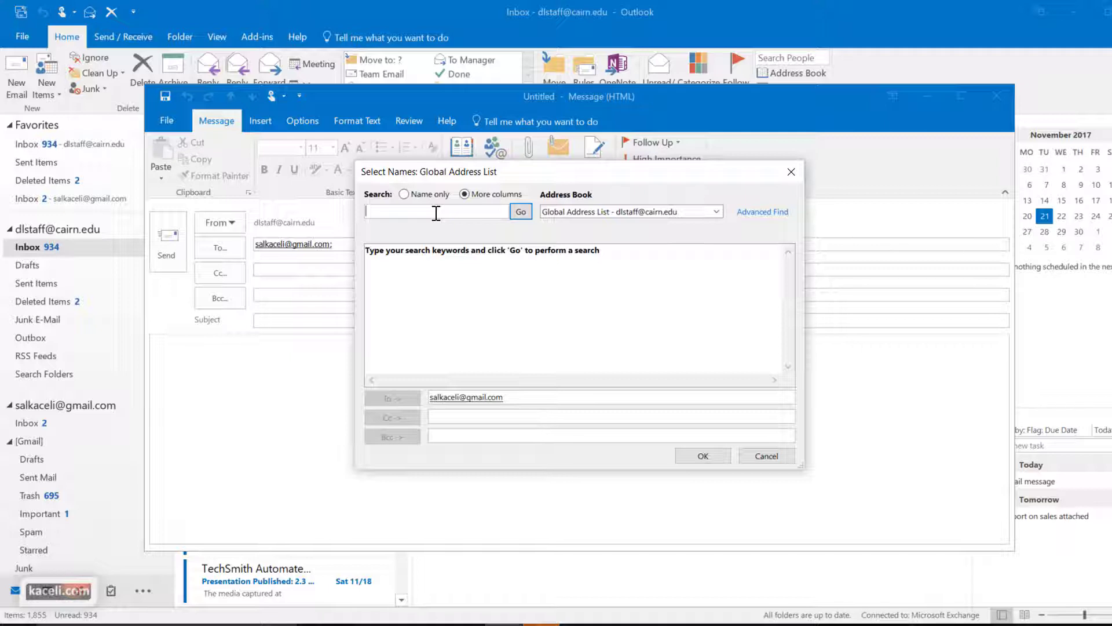
# Search the directory for 'instructor' and add Online Instructor to both the To and Cc lines
pyautogui.write('instructor')
pyautogui.press('Return')
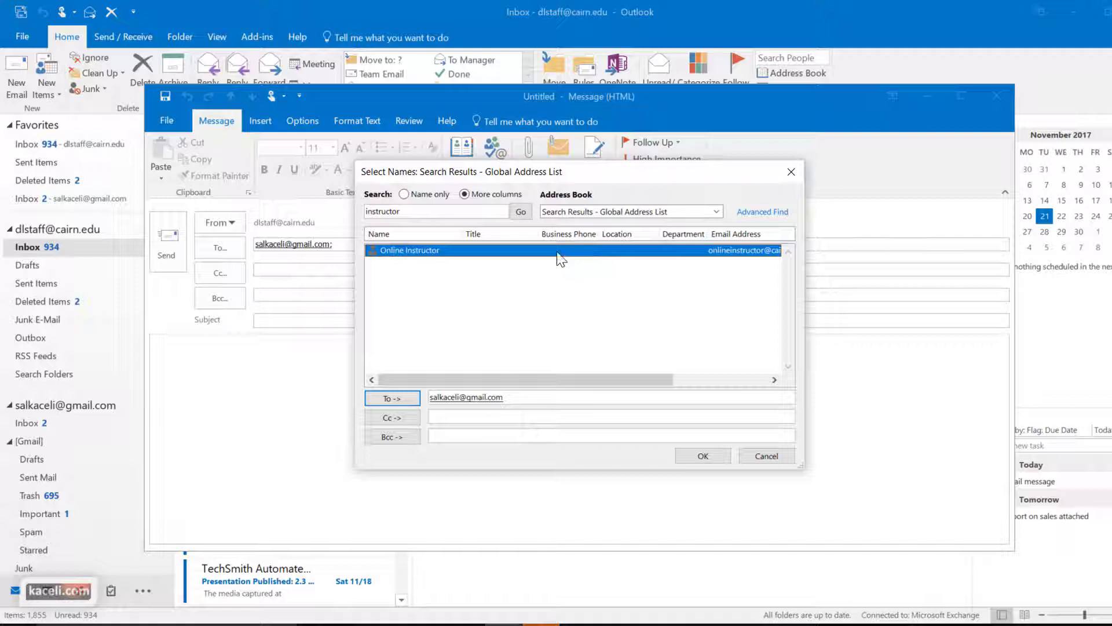
pyautogui.doubleClick(407, 253)
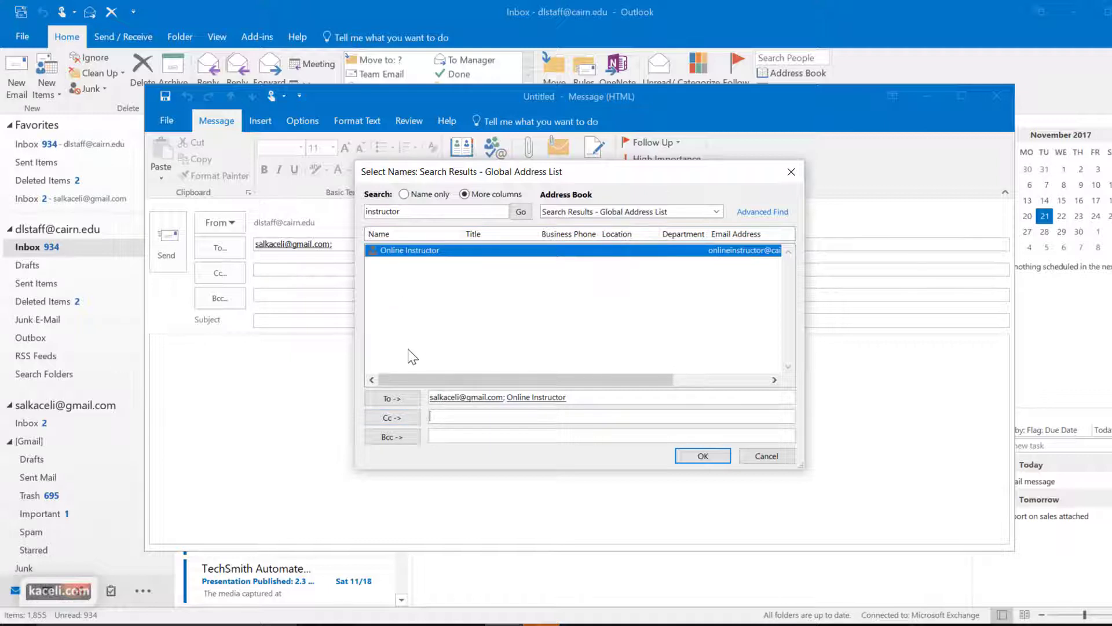
pyautogui.click(432, 415)
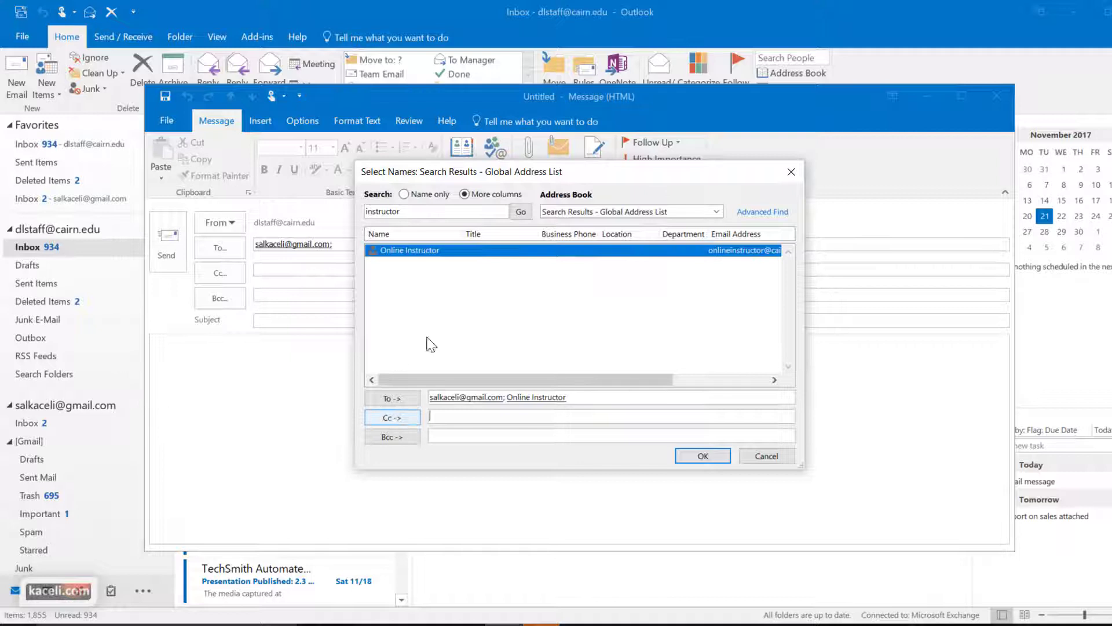
pyautogui.click(392, 418)
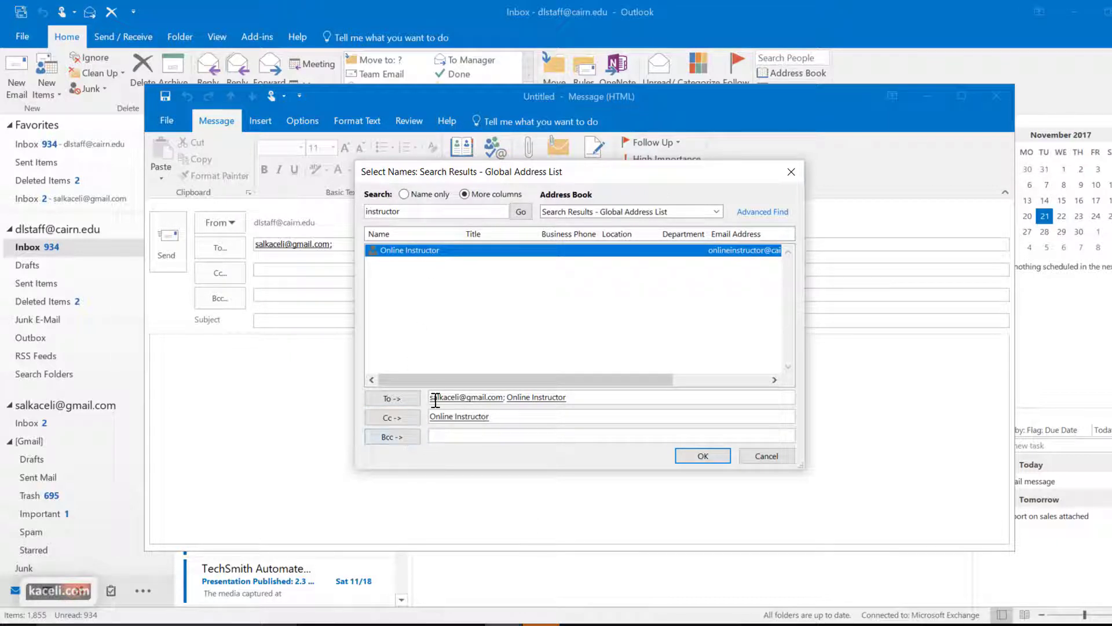
# Search for 'test', add the found test contact to Bcc and Cc, and confirm the recipients
pyautogui.doubleClick(423, 211)
pyautogui.write('test')
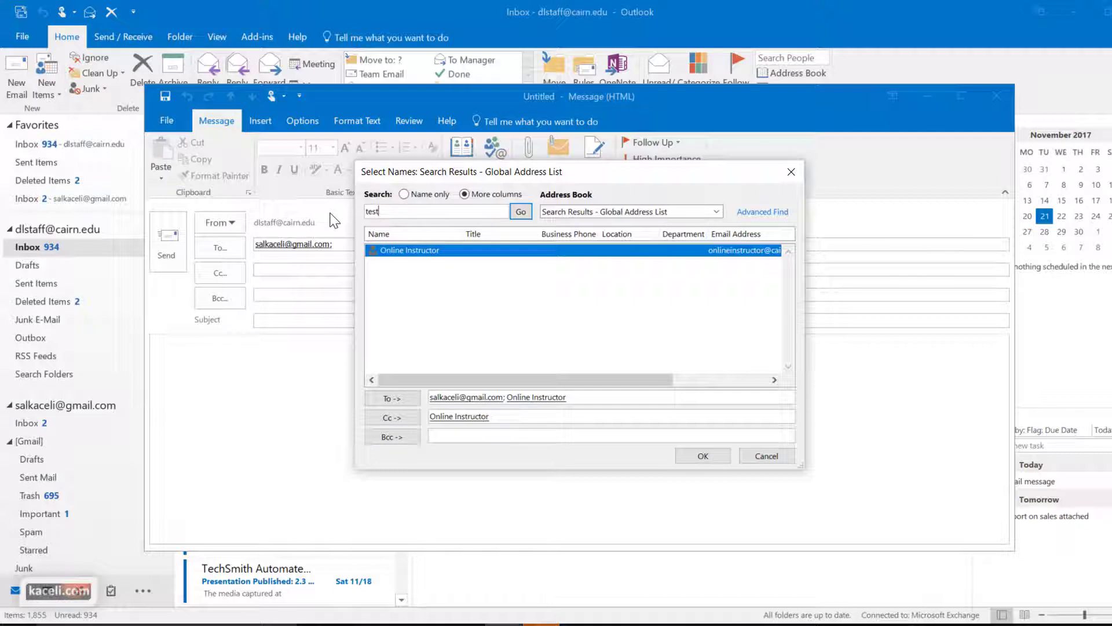
pyautogui.press('Return')
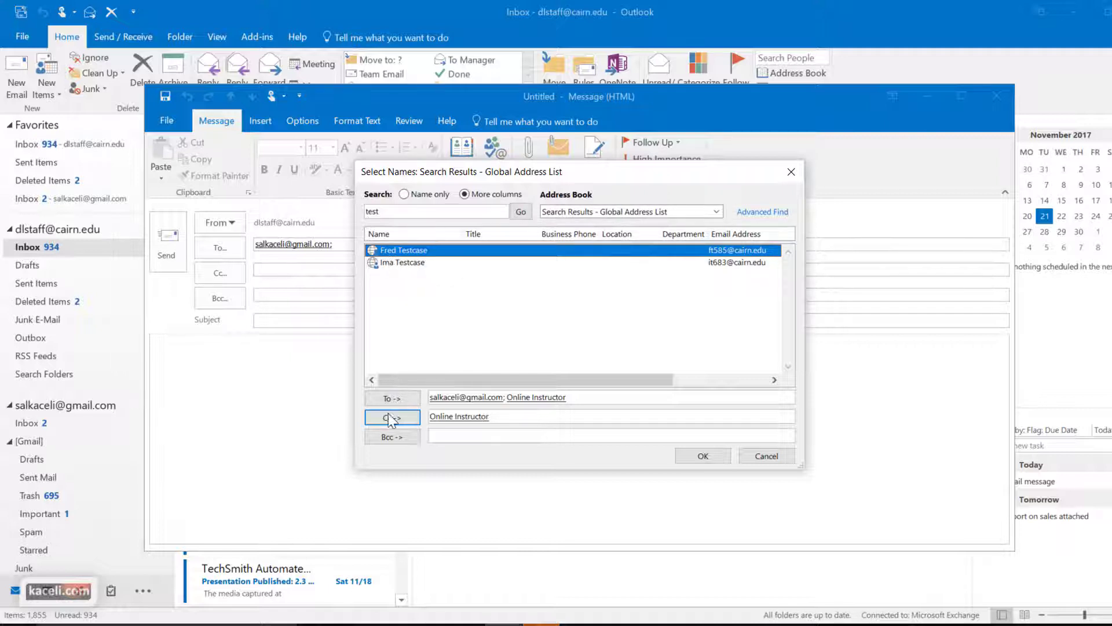
pyautogui.click(392, 436)
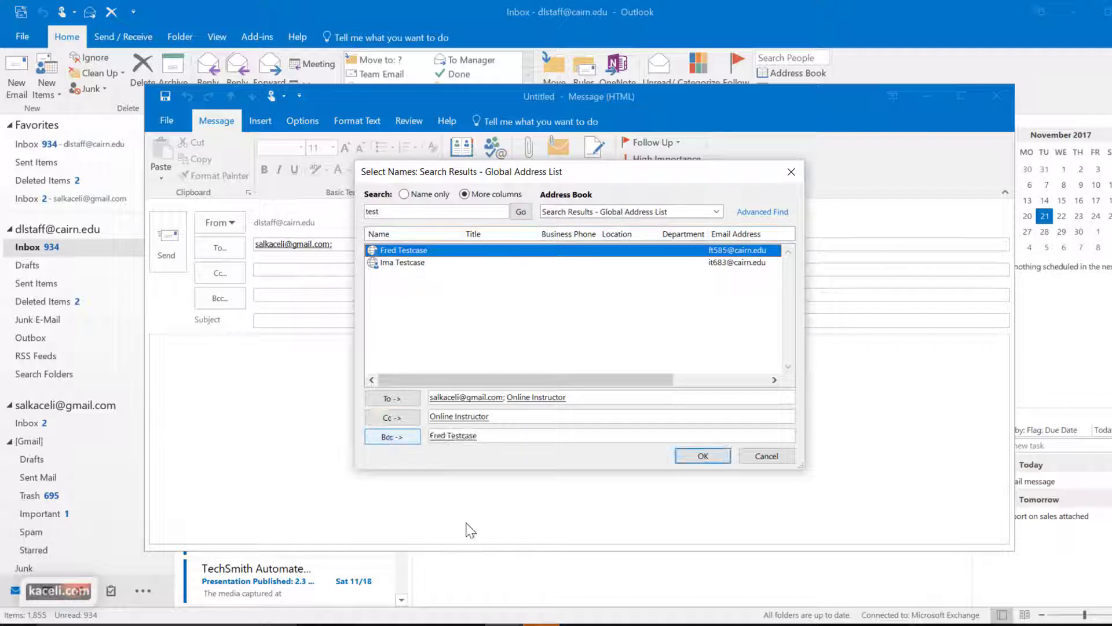
pyautogui.click(395, 418)
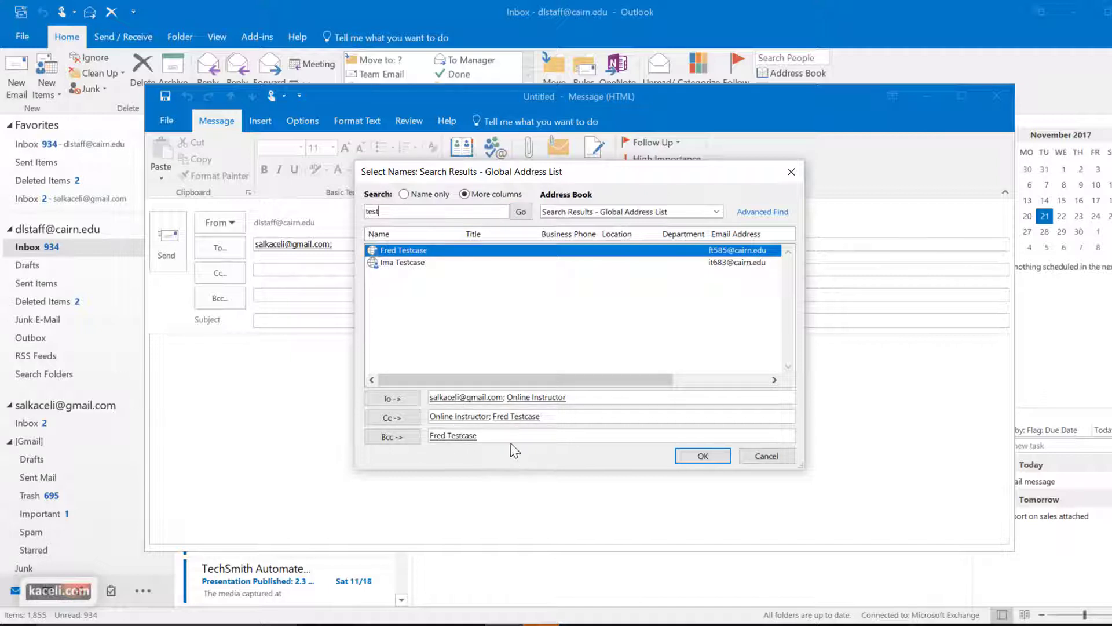
pyautogui.click(700, 457)
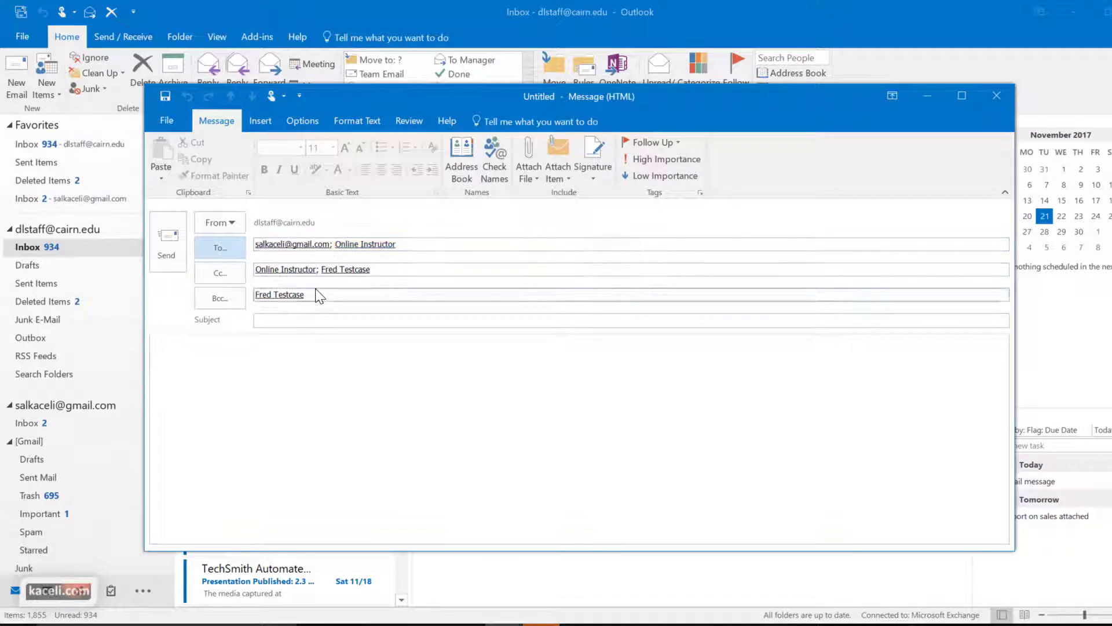
# Enter the subject 'Test message', paste the Address book sentence into the body, and save the draft
pyautogui.click(286, 268)
pyautogui.click(369, 355)
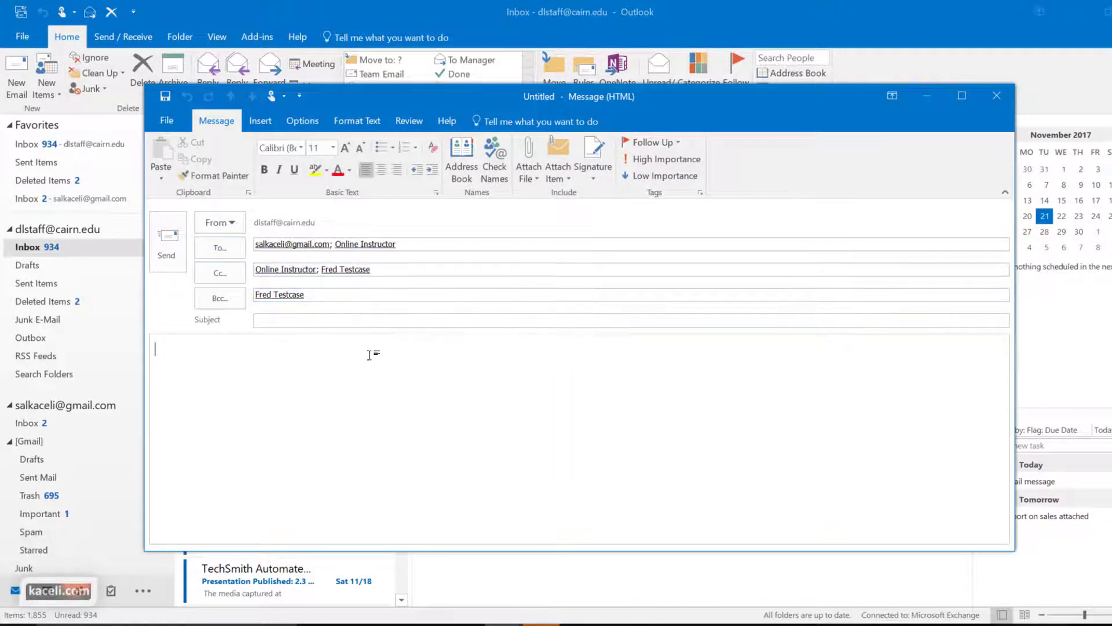
pyautogui.click(292, 322)
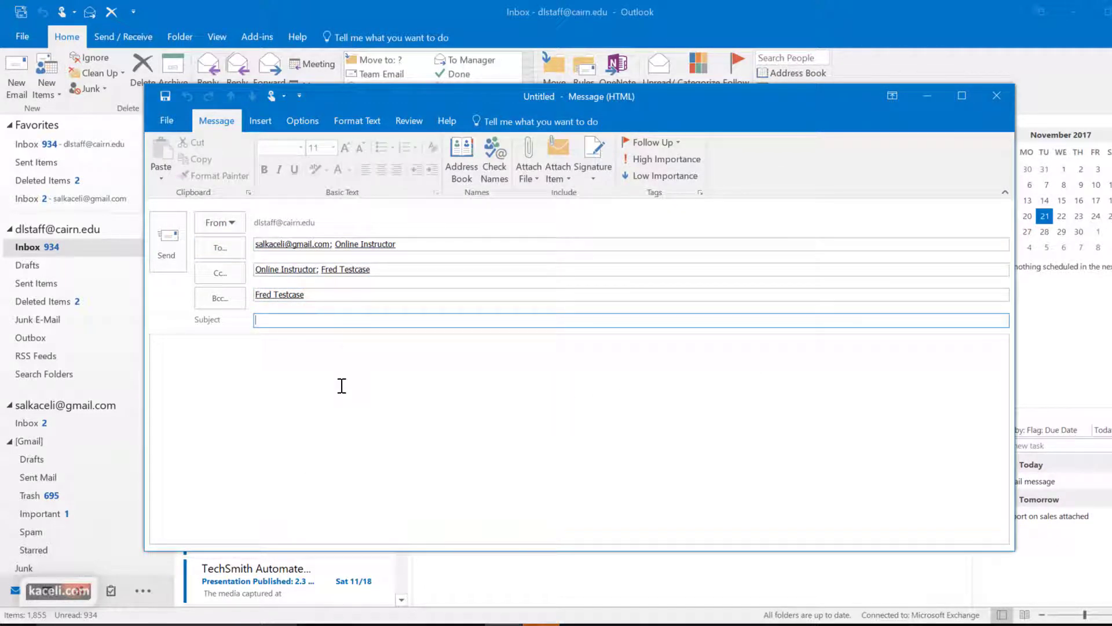
pyautogui.write('Test message')
pyautogui.click(268, 342)
pyautogui.write('To use the Address book, click on the To field or click on the Address book icon on the toolbar.')
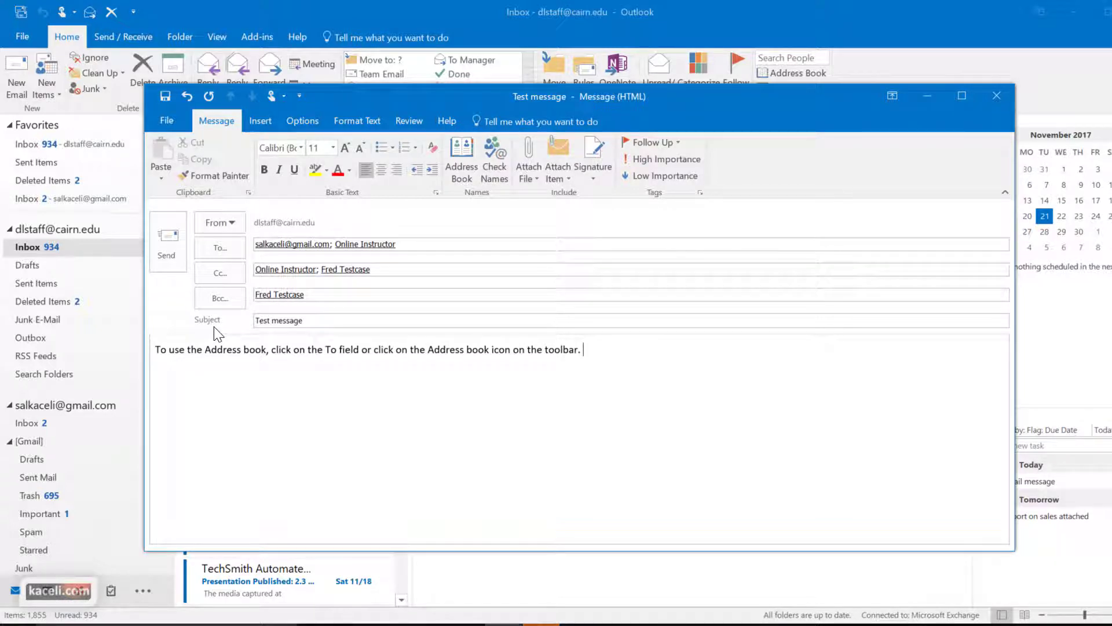
pyautogui.hotkey('ctrl', 's')
# Close the 'Test message' draft window, returning to the inbox
pyautogui.click(351, 350)
pyautogui.click(997, 96)
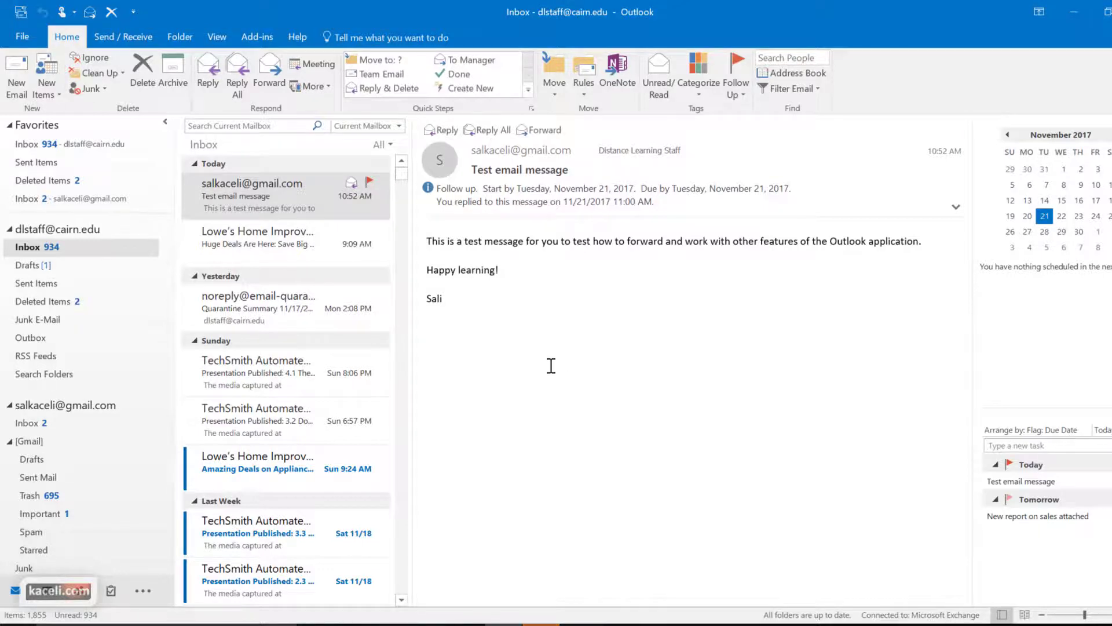
# From Drafts, append a new paragraph 'More content here.' to the Test message, pop it out and send it
pyautogui.click(28, 265)
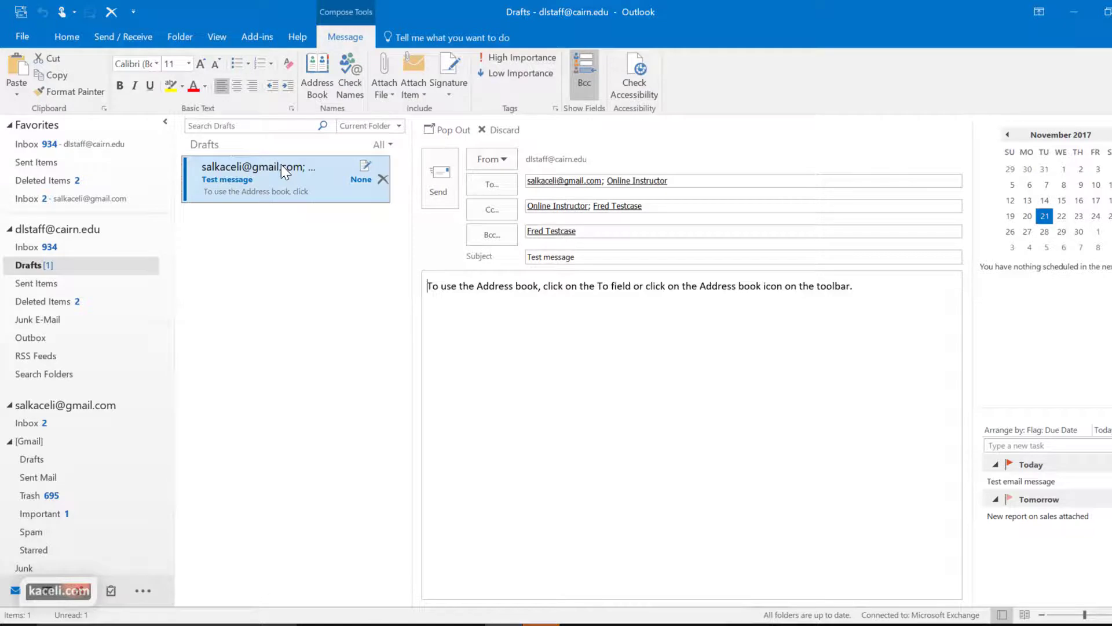
pyautogui.click(495, 318)
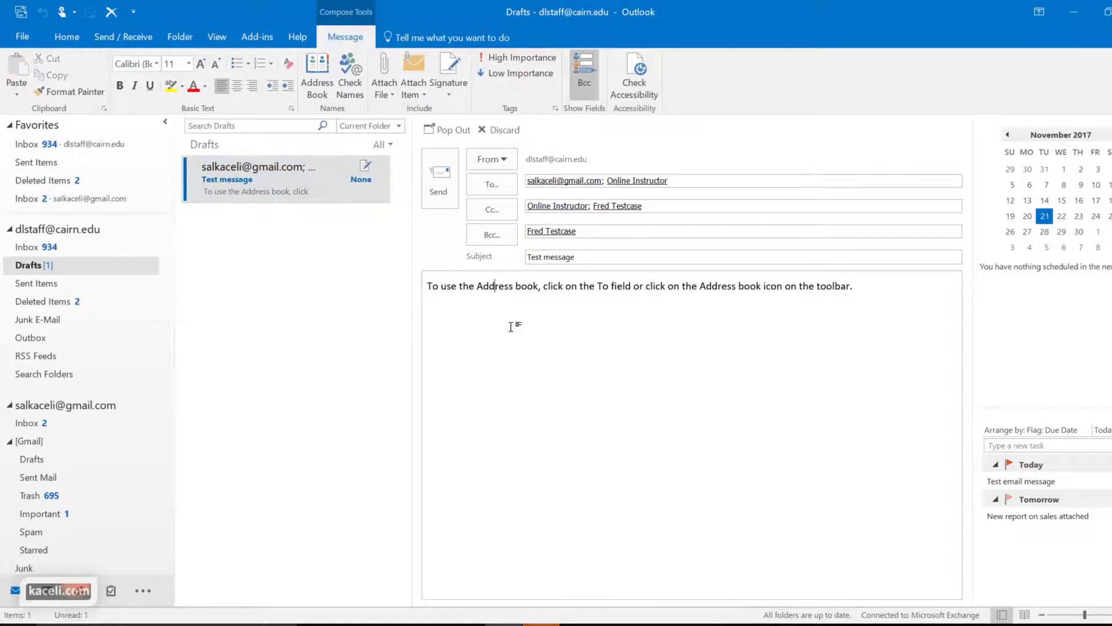
pyautogui.click(871, 288)
pyautogui.write('Kjbb')
pyautogui.press('BackSpace')
pyautogui.press('BackSpace')
pyautogui.press('BackSpace')
pyautogui.press('BackSpace')
pyautogui.press('BackSpace')
pyautogui.press('BackSpace')
pyautogui.press('Return')
pyautogui.press('Return')
pyautogui.write('More content here.')
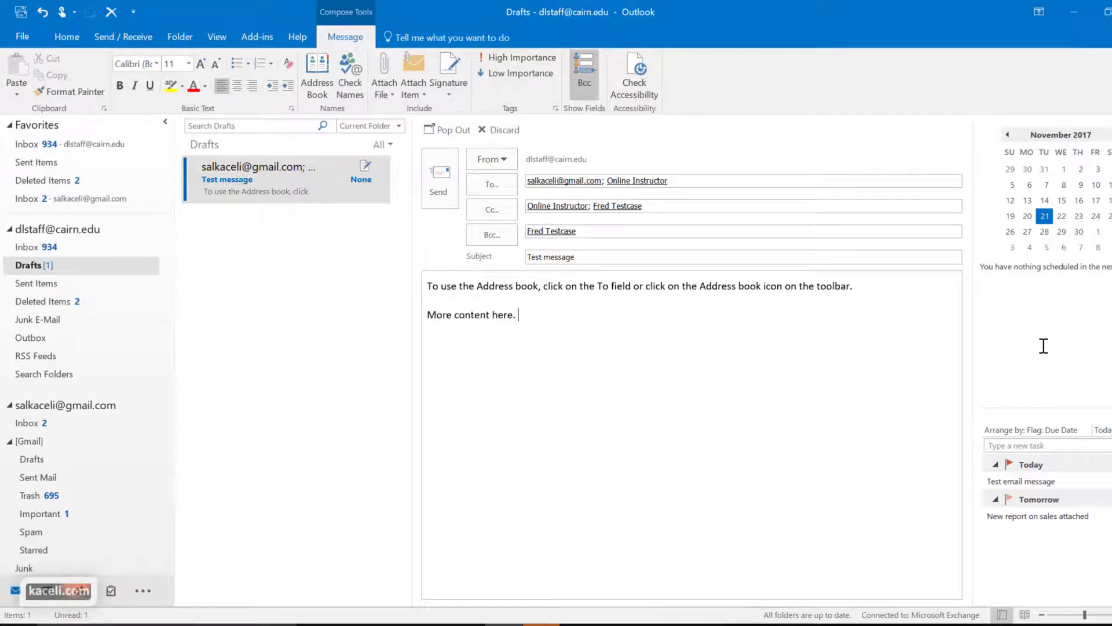
pyautogui.click(437, 130)
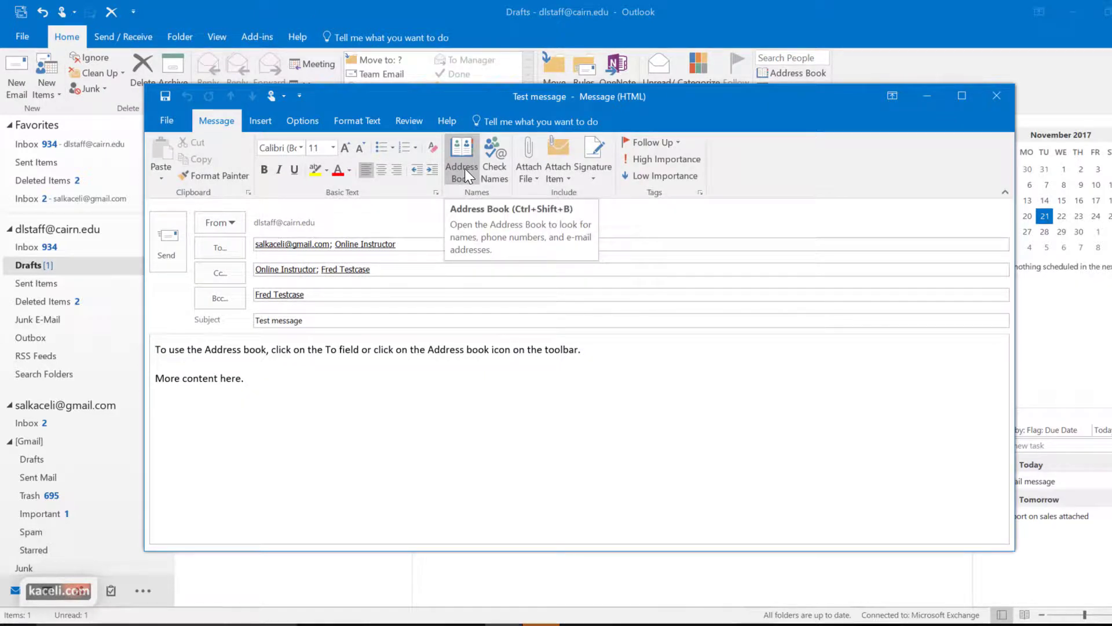
pyautogui.click(172, 246)
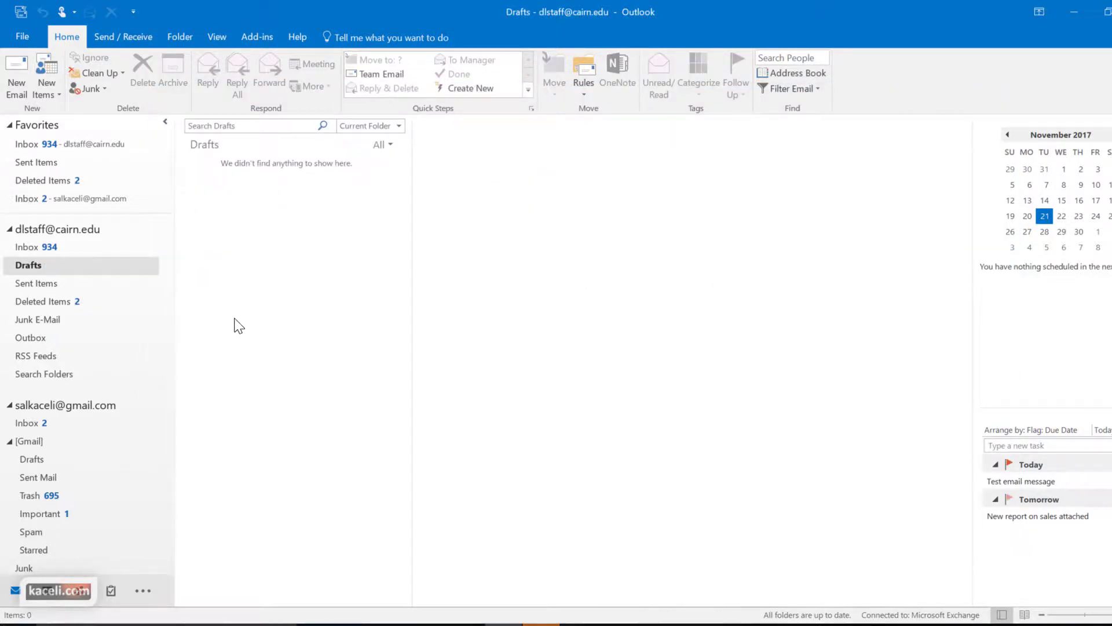
# Switch to the Sent Items folder to see the sent Test message at the top
pyautogui.click(55, 289)
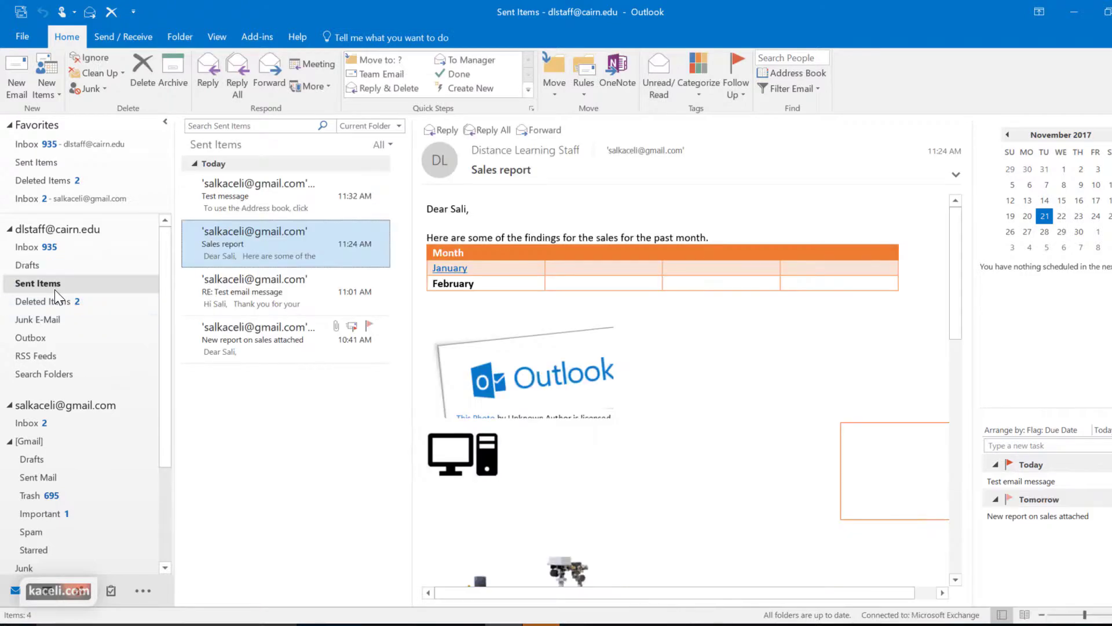